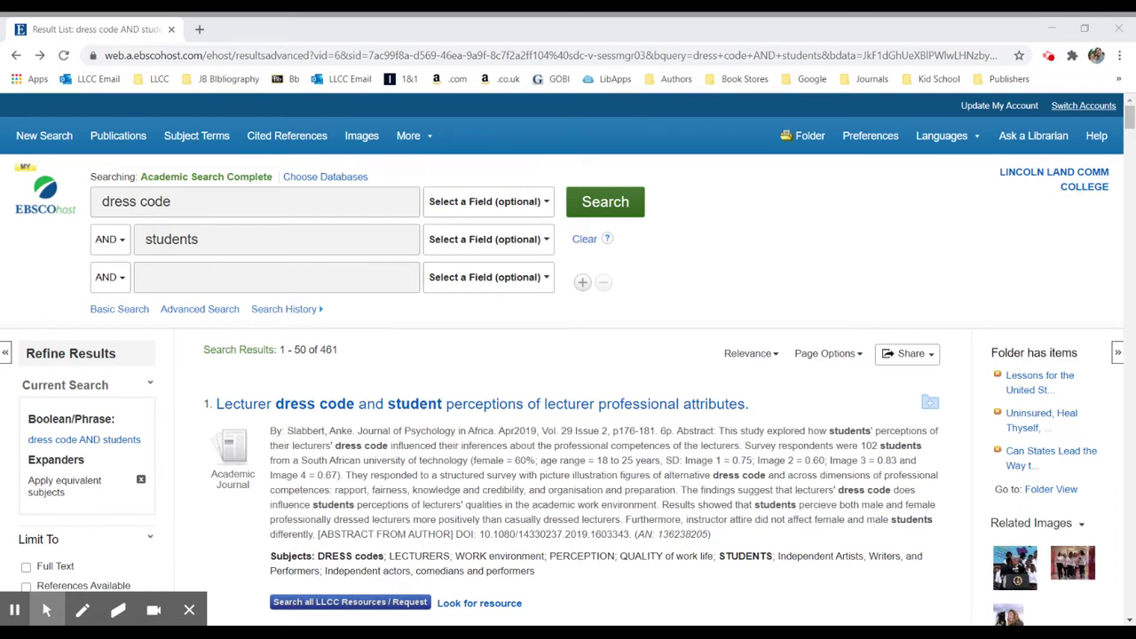
Step: Highlight the 461-result total and scroll down through the 'dress code' results list
double_click(328, 350)
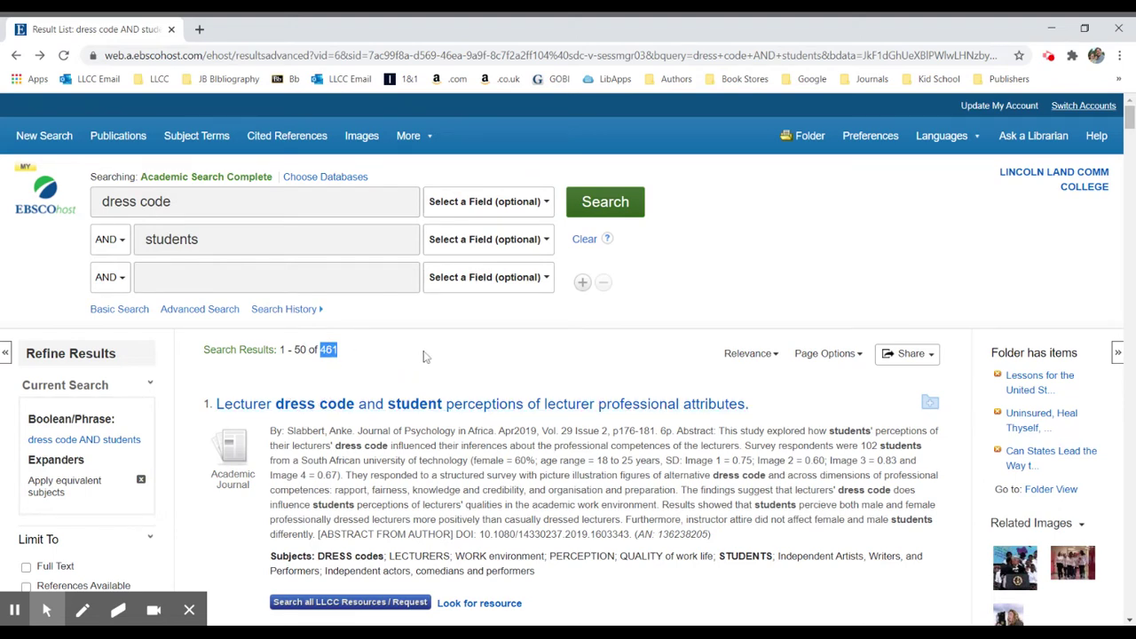
scroll(567, 360, down, 1)
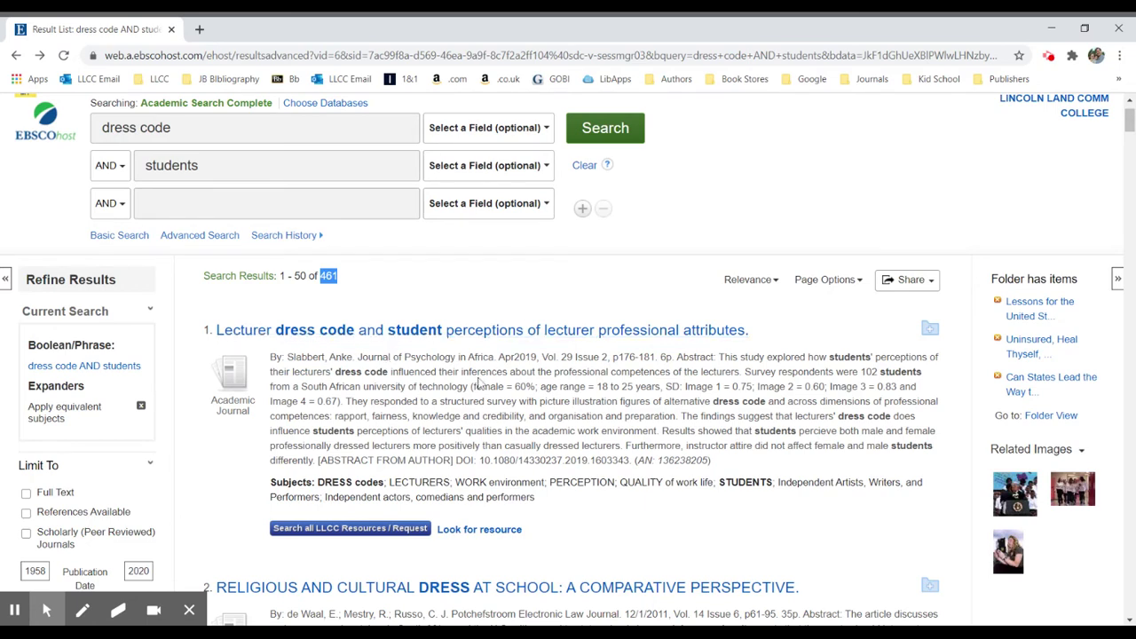
scroll(479, 384, down, 2)
scroll(479, 384, down, 1)
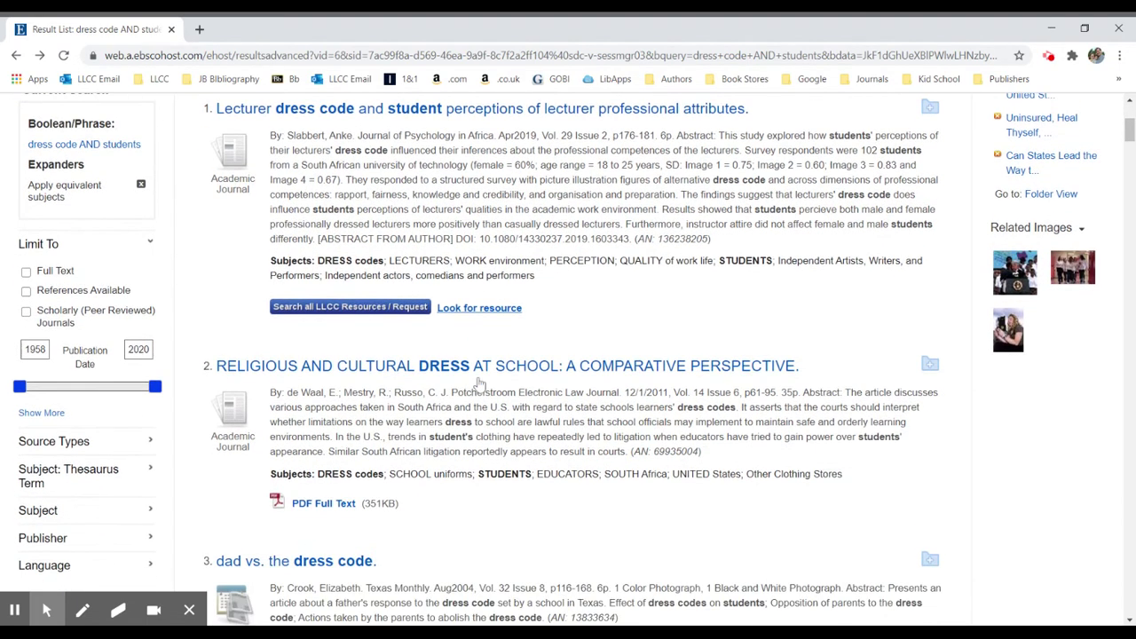
scroll(479, 383, down, 1)
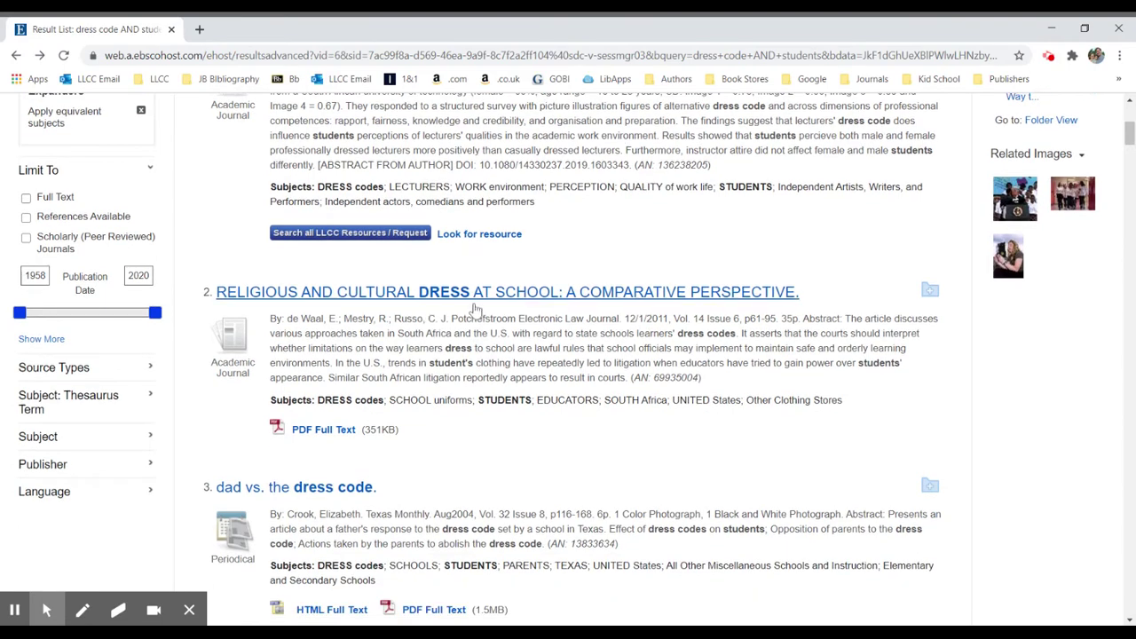
scroll(629, 333, down, 1)
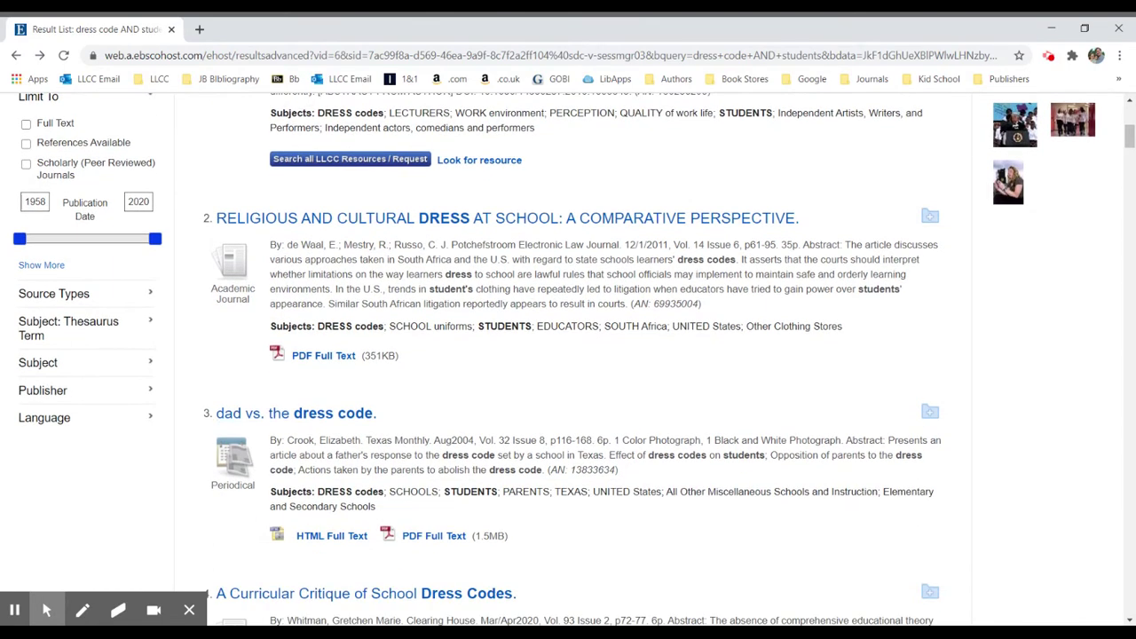
scroll(444, 393, down, 4)
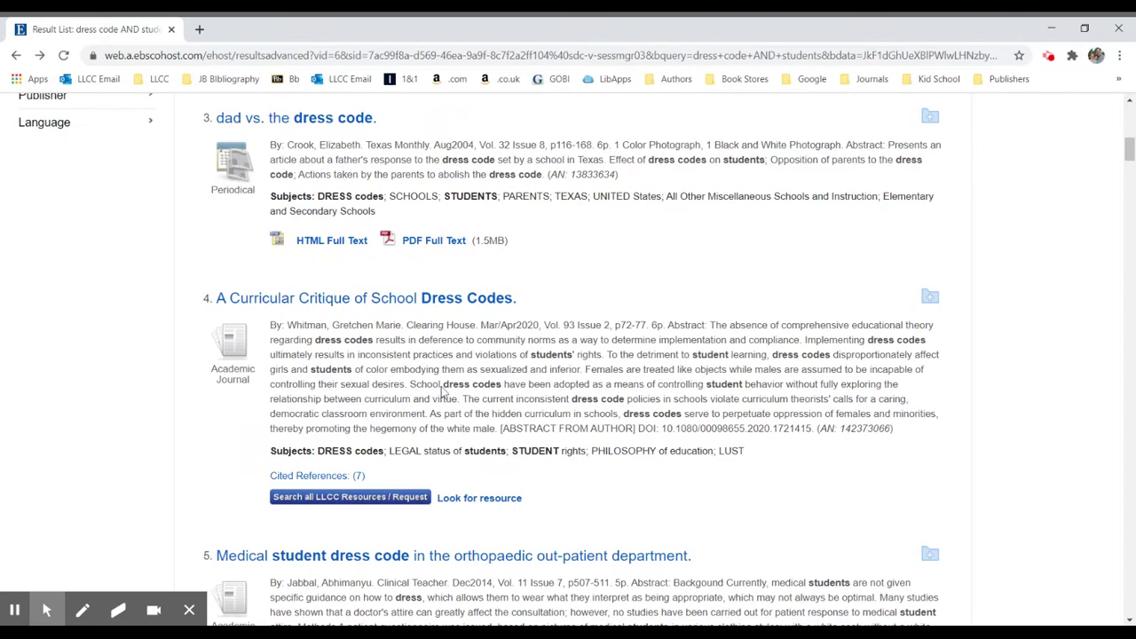
scroll(441, 391, down, 1)
scroll(441, 392, down, 2)
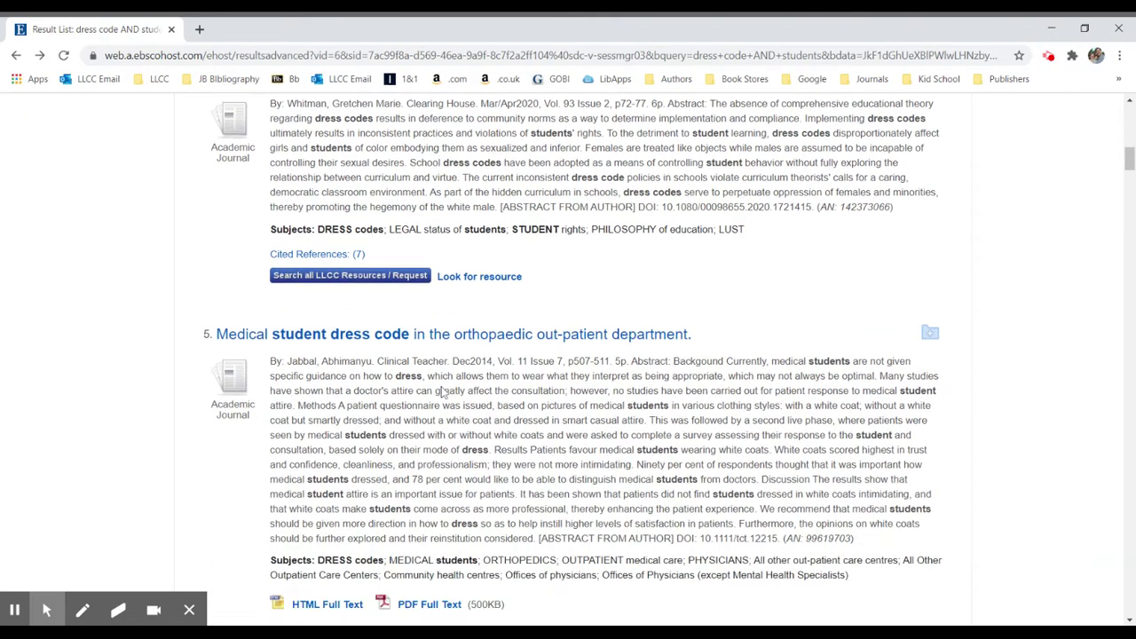
scroll(441, 391, down, 4)
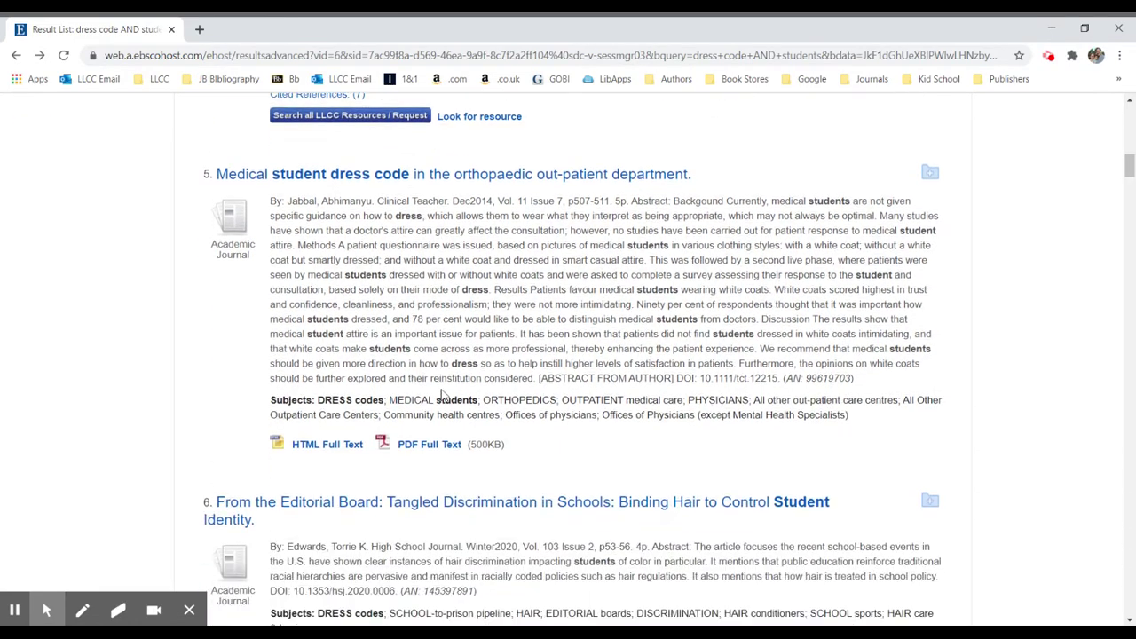
scroll(442, 394, down, 4)
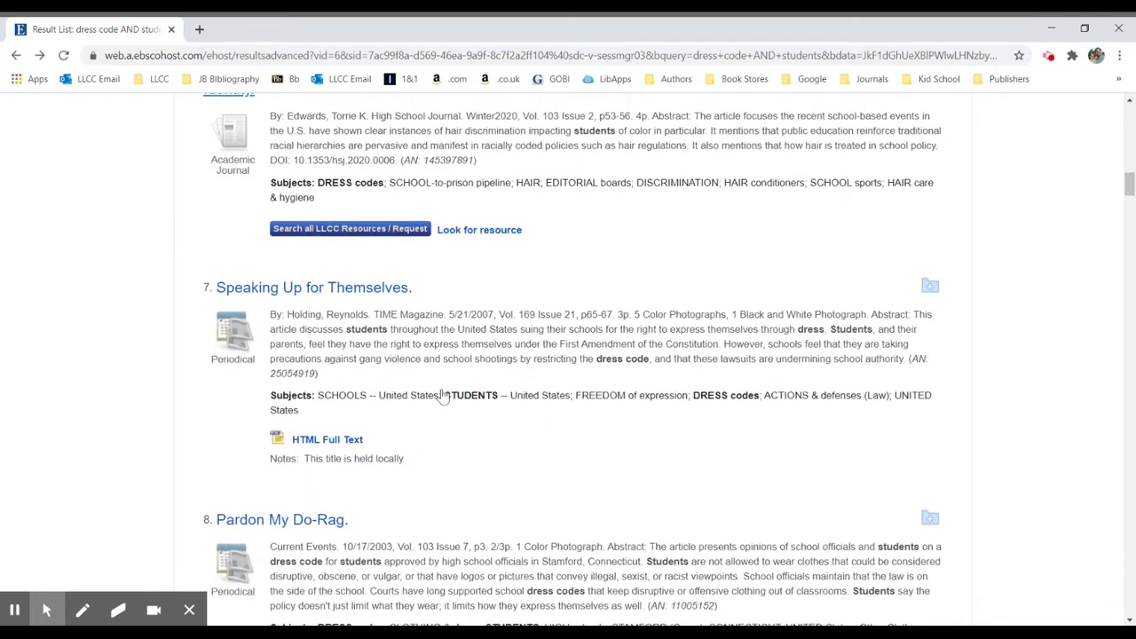
scroll(471, 420, down, 1)
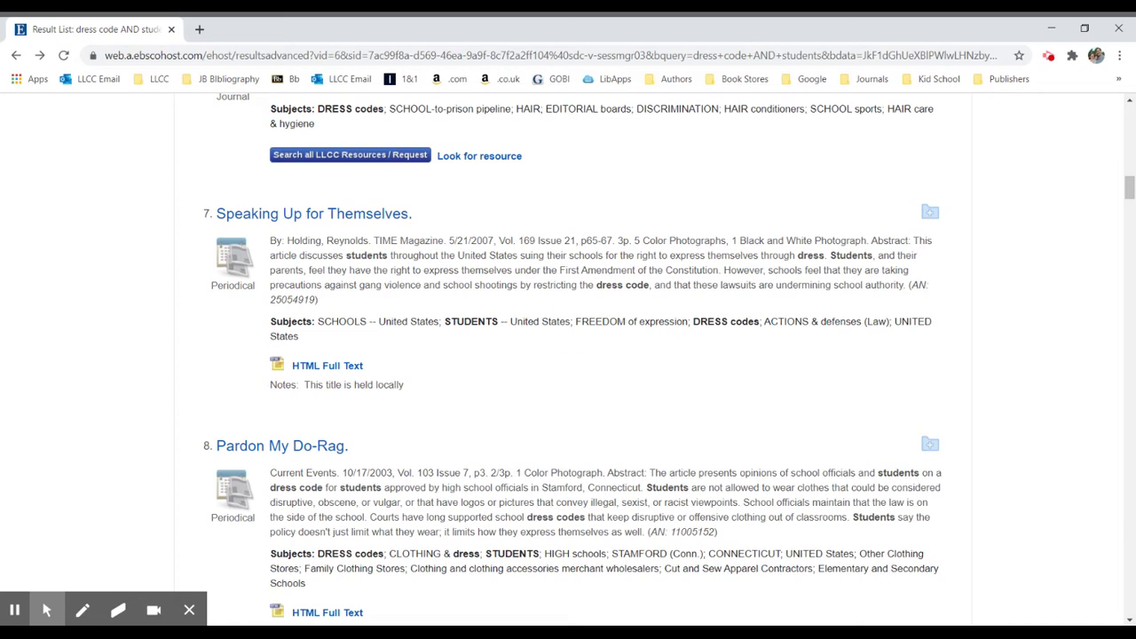
Step: Highlight the 'Freedom of expression' subject term and the 'First Amendment' phrase in an abstract
drag(576, 321, 686, 329)
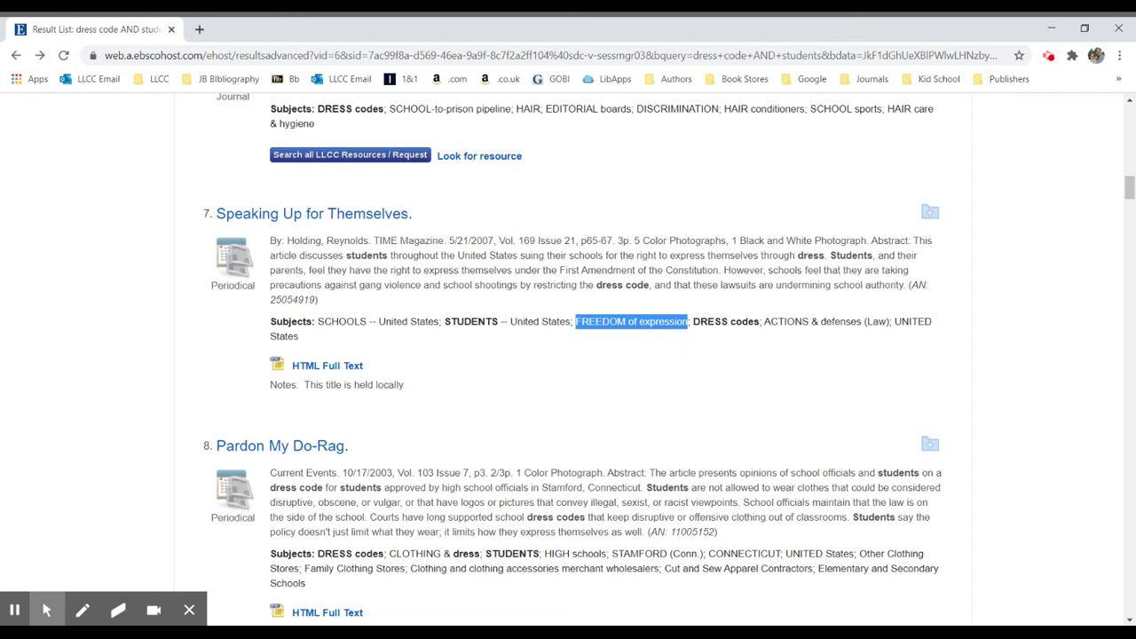
drag(560, 270, 719, 270)
click(719, 270)
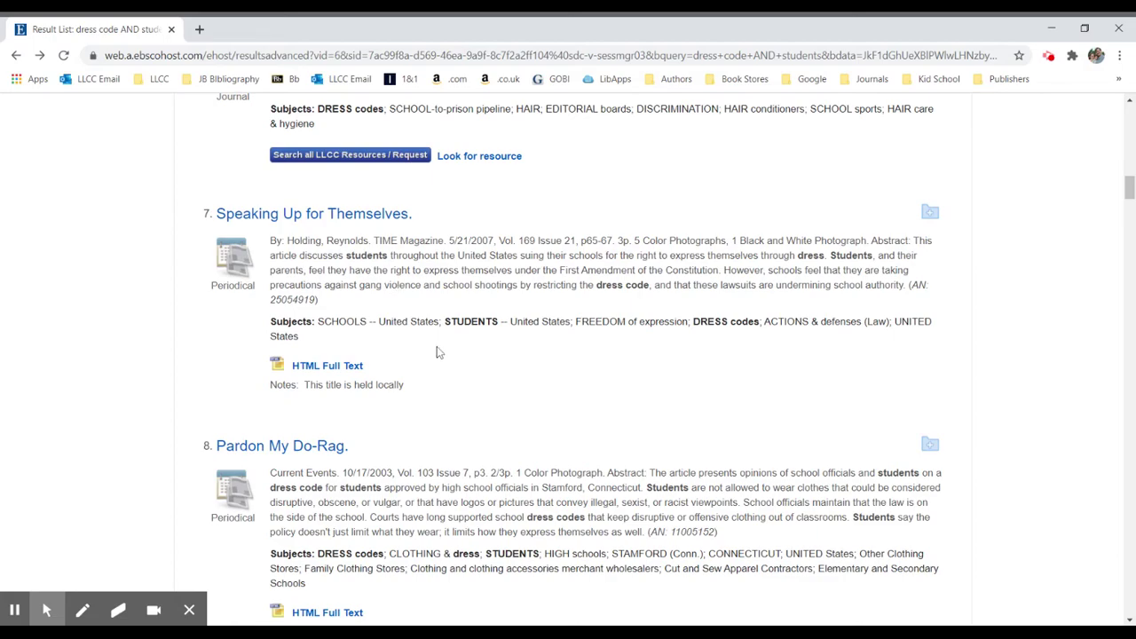
Step: Replace 'dress code' in the first search box with 'freedom or expression' and search
scroll(436, 353, up, 15)
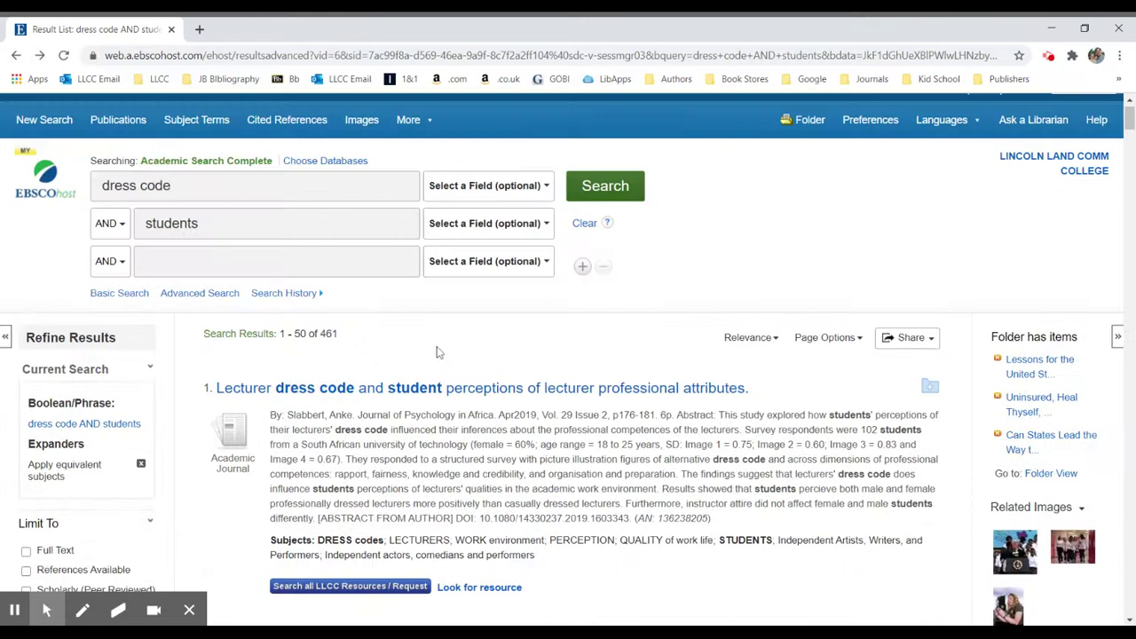
scroll(436, 352, up, 1)
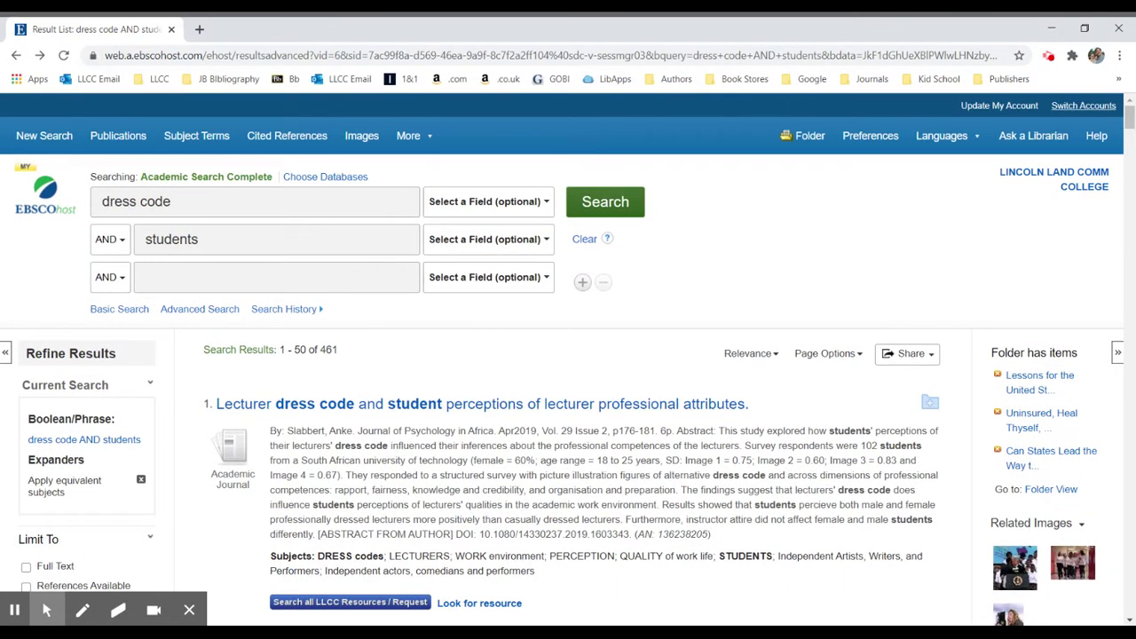
drag(170, 202, 76, 203)
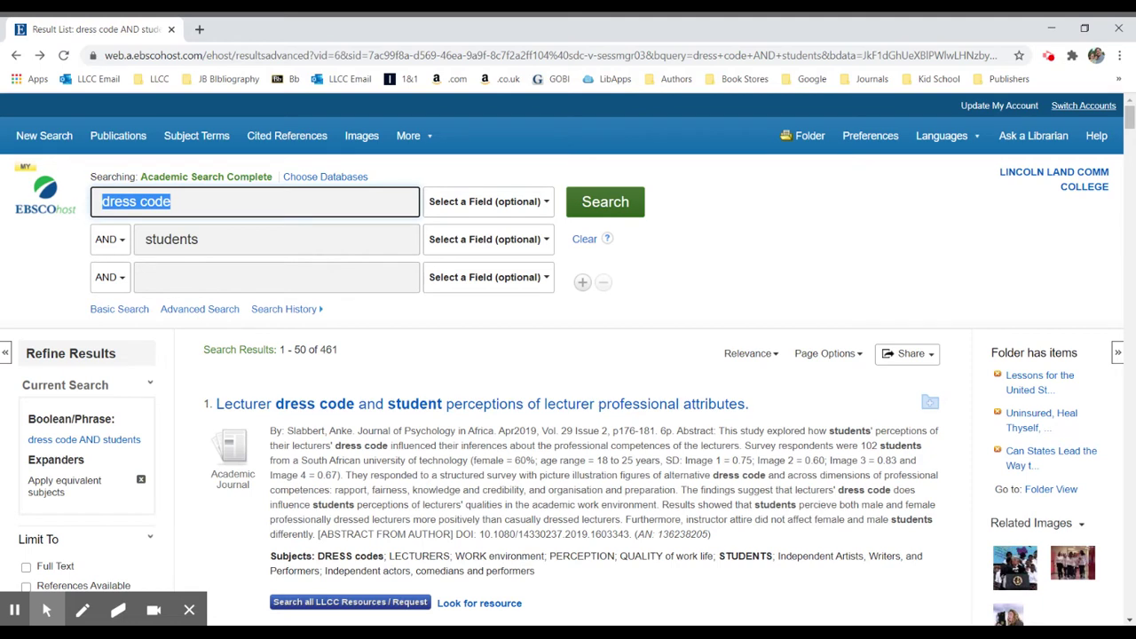
text(freedom)
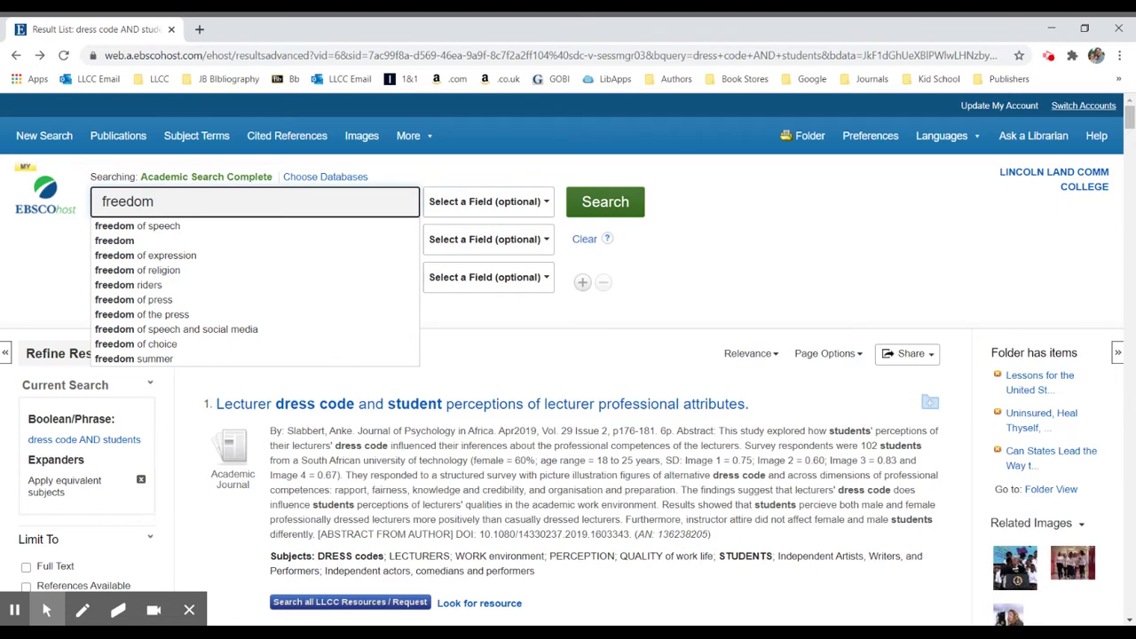
text( or expression)
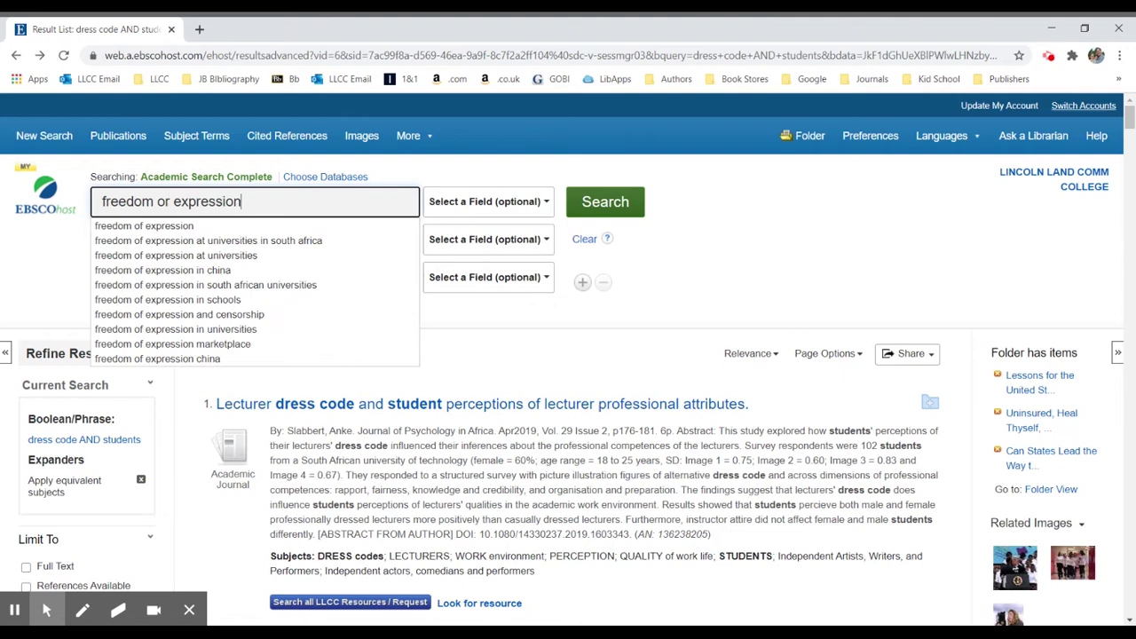
key(Return)
Step: Fix the typo 'or' to 'of' so the first term reads 'freedom of expression'
click(162, 202)
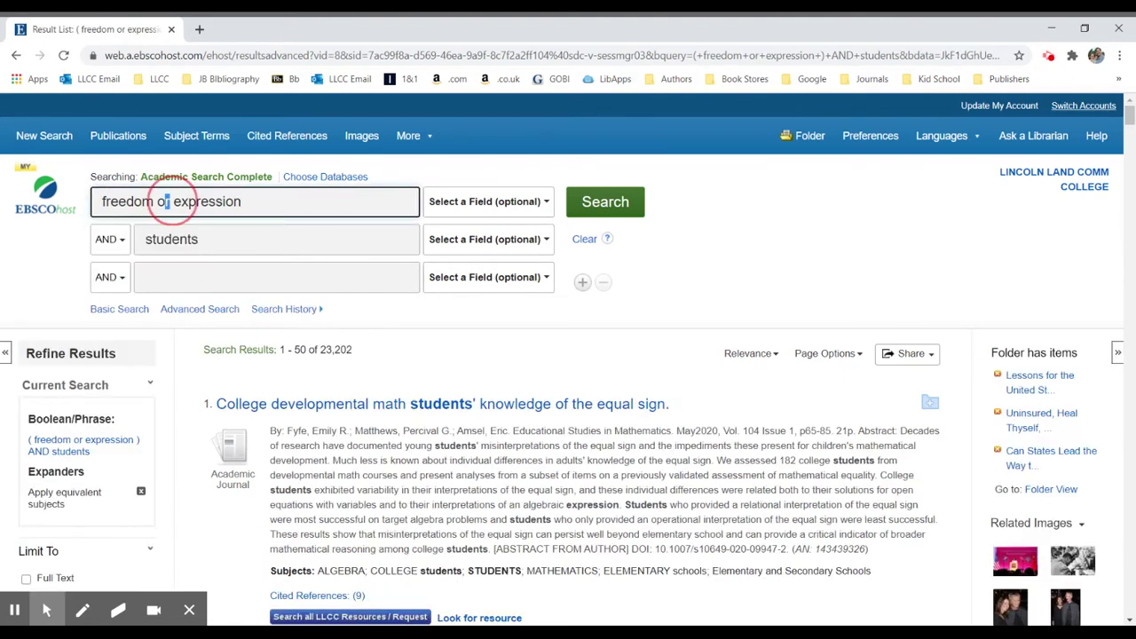
key(BackSpace)
text(f)
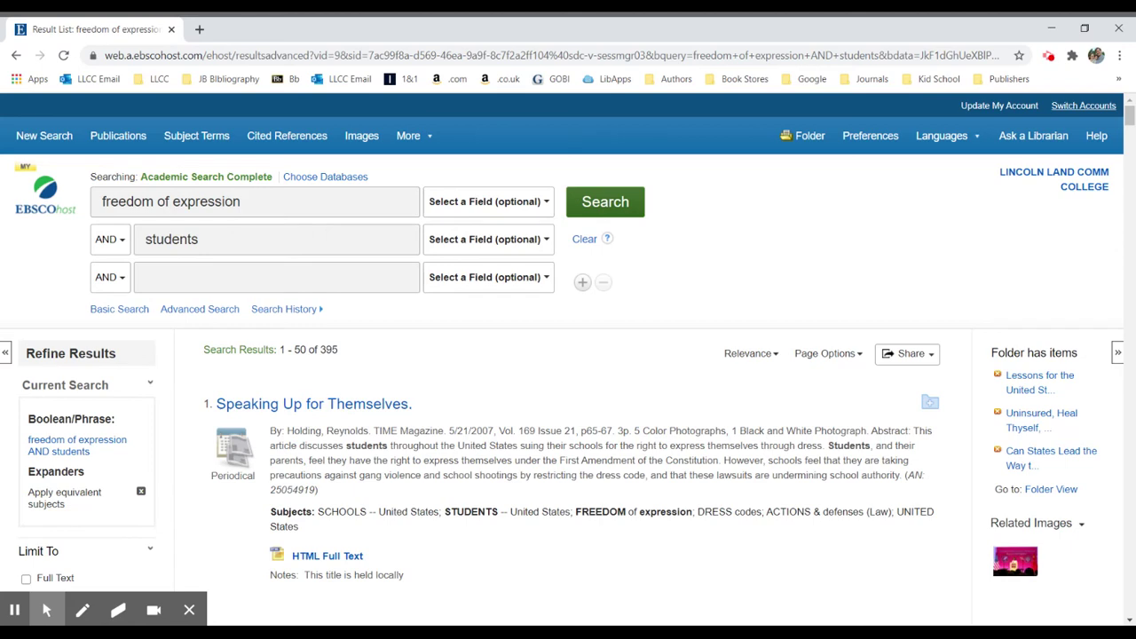
scroll(568, 359, down, 3)
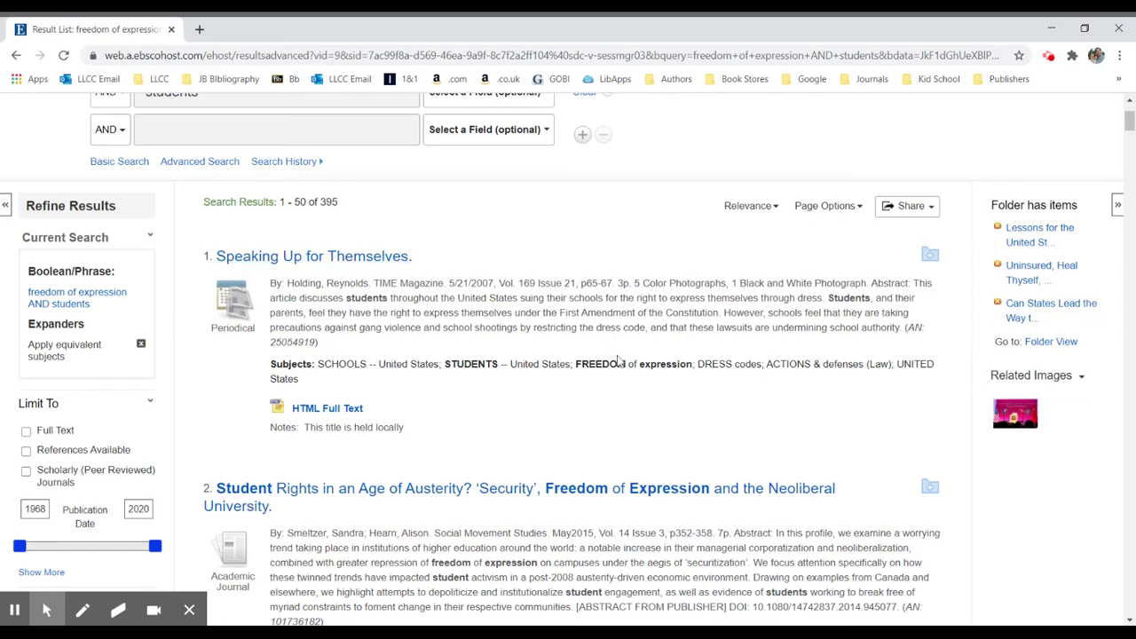
scroll(537, 359, down, 3)
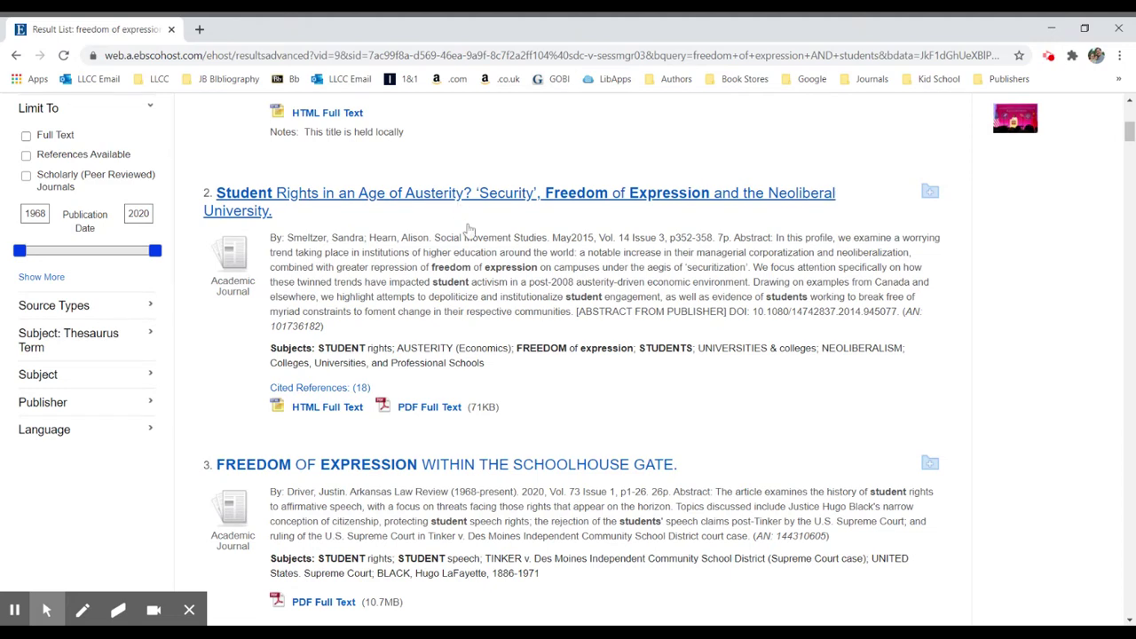
scroll(461, 231, down, 2)
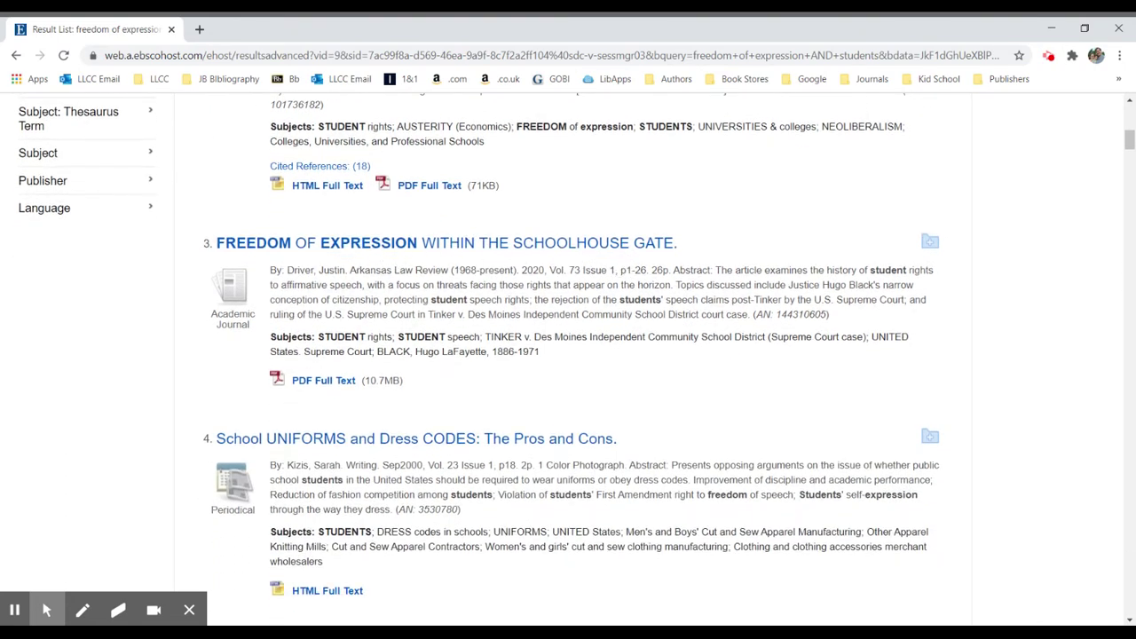
scroll(452, 258, down, 2)
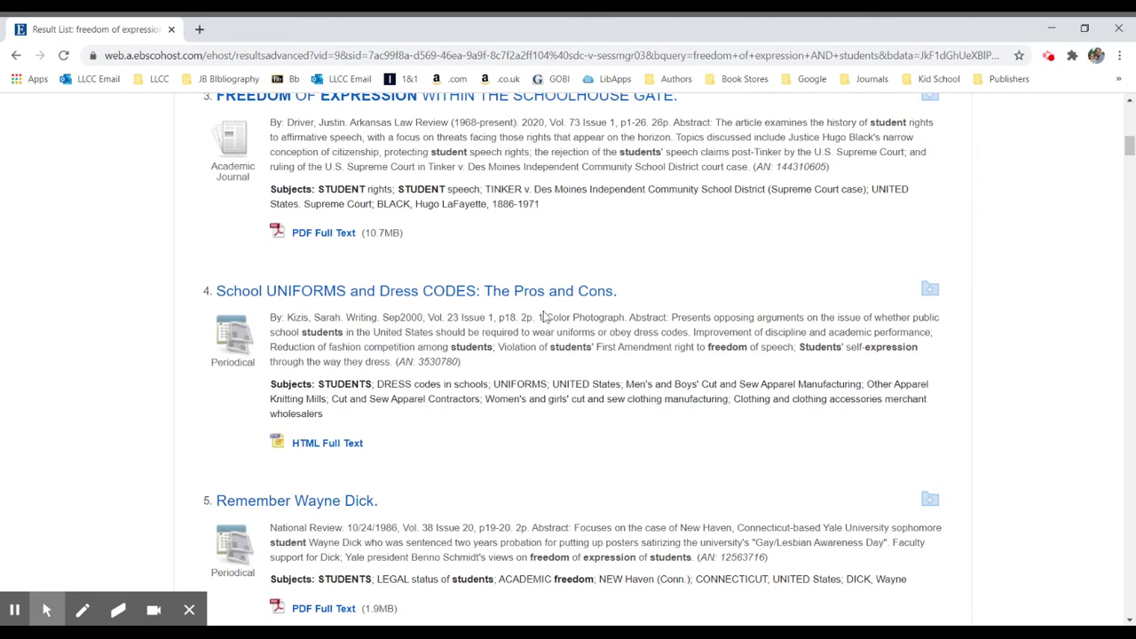
scroll(543, 317, down, 1)
scroll(545, 320, down, 1)
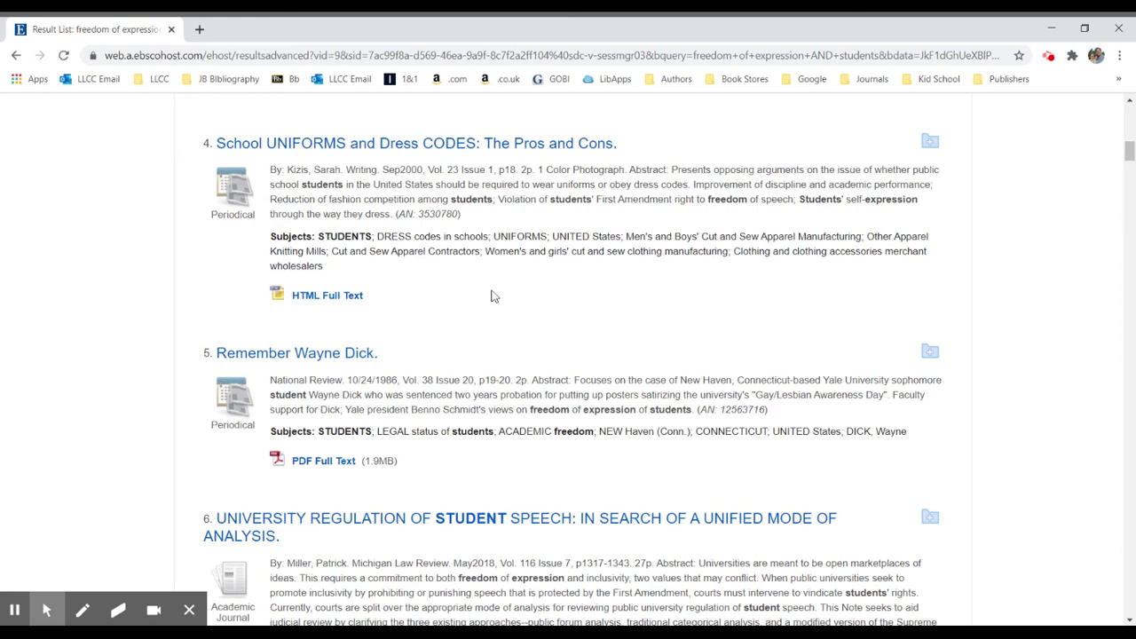
scroll(494, 296, up, 10)
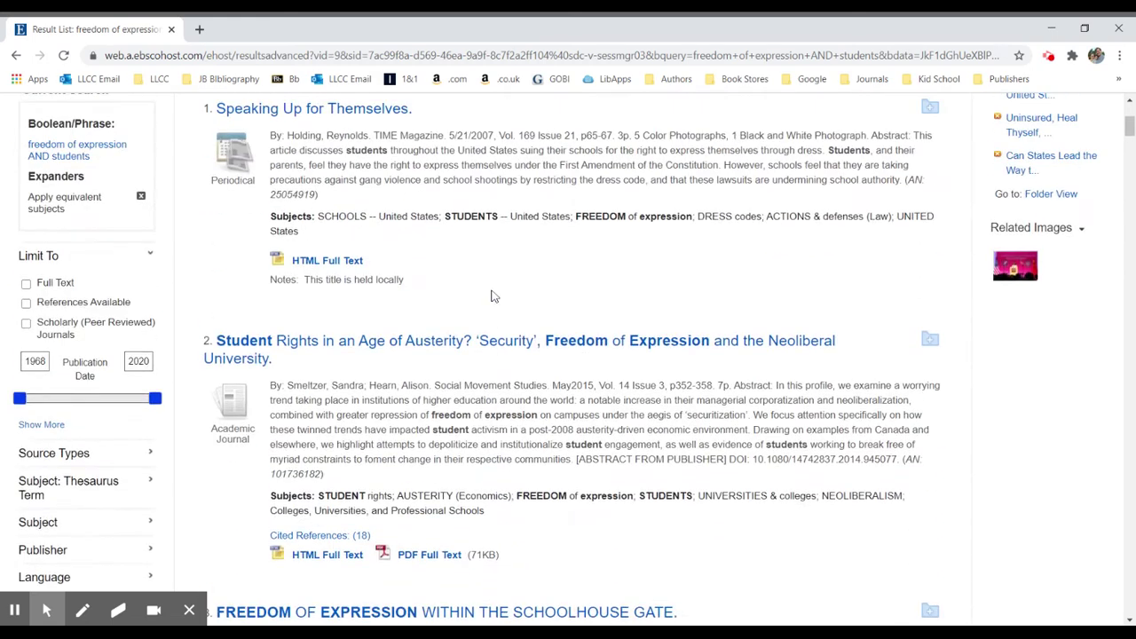
scroll(494, 296, up, 1)
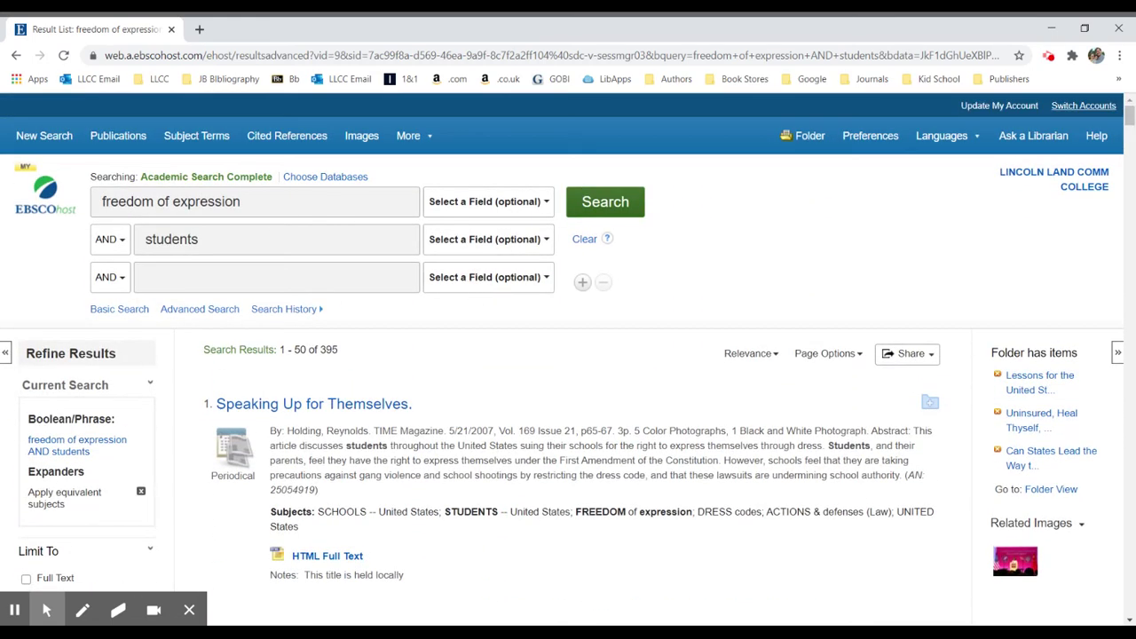